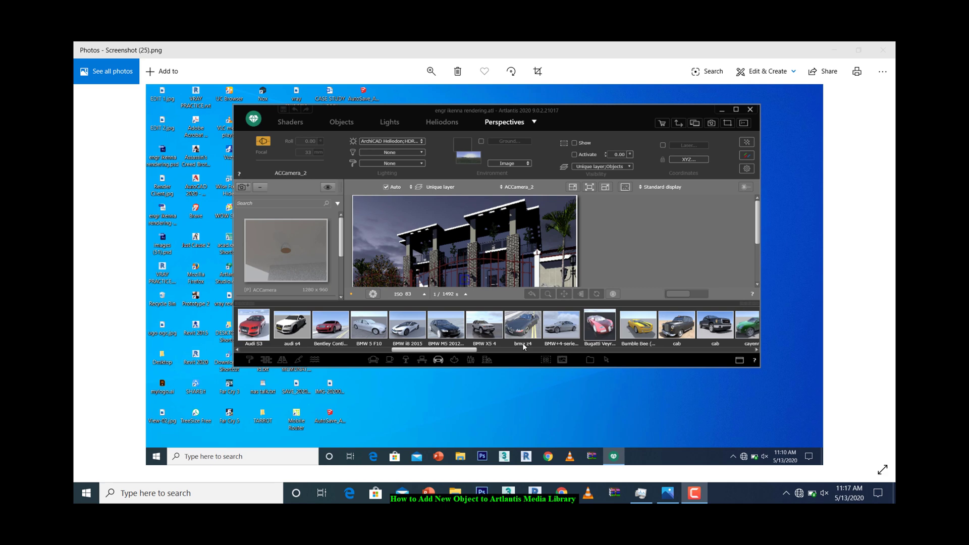
- Open File Explorer on This PC from the taskbar
{"action": "left_click", "coordinate": [456, 493]}
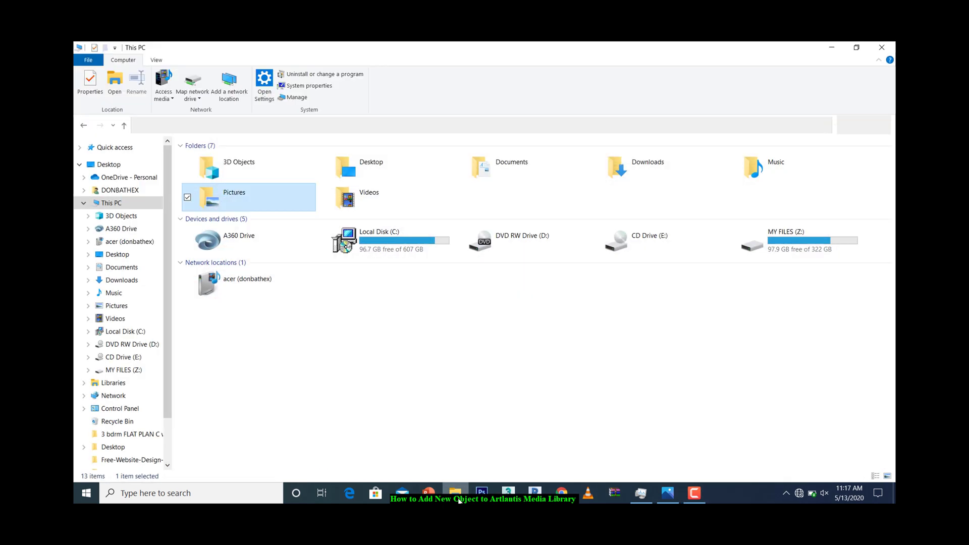
- Browse from This PC into Local Disk (C:) > Users > Public > Public Documents
{"action": "left_click", "coordinate": [109, 203]}
{"action": "double_click", "coordinate": [109, 205]}
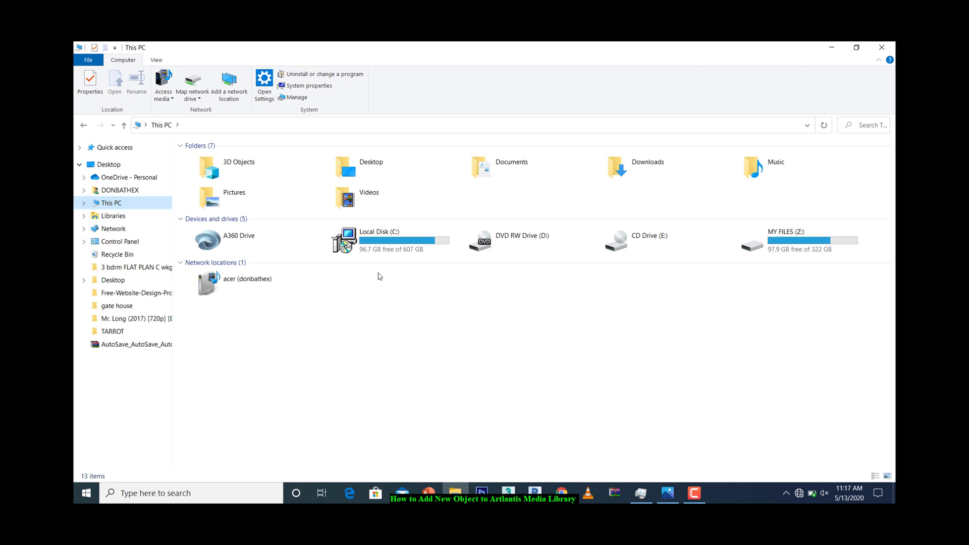
{"action": "left_click", "coordinate": [378, 236]}
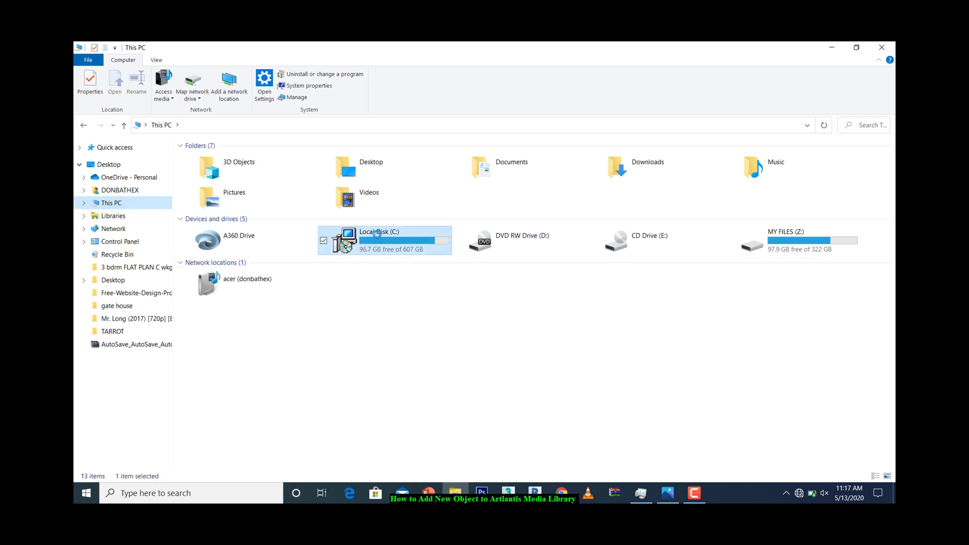
{"action": "double_click", "coordinate": [377, 234]}
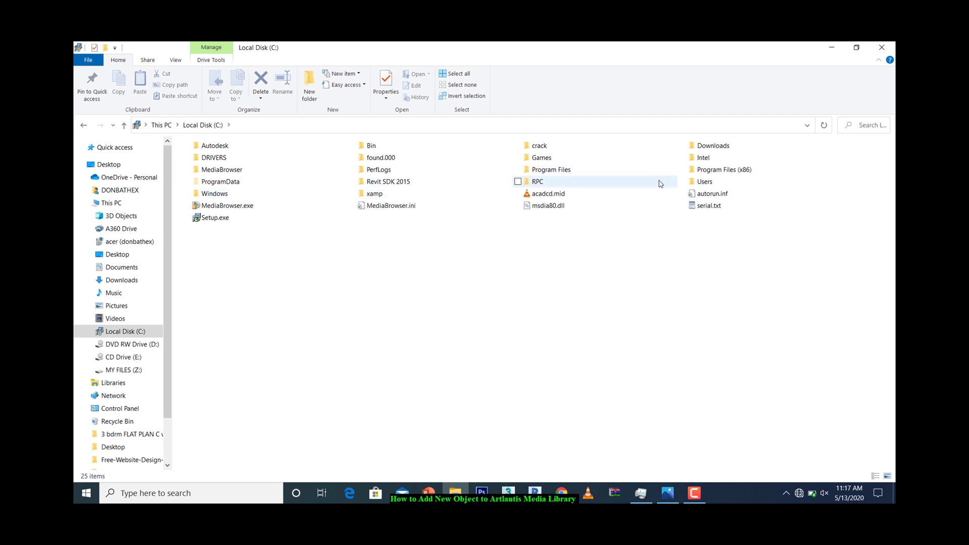
{"action": "left_click", "coordinate": [704, 184]}
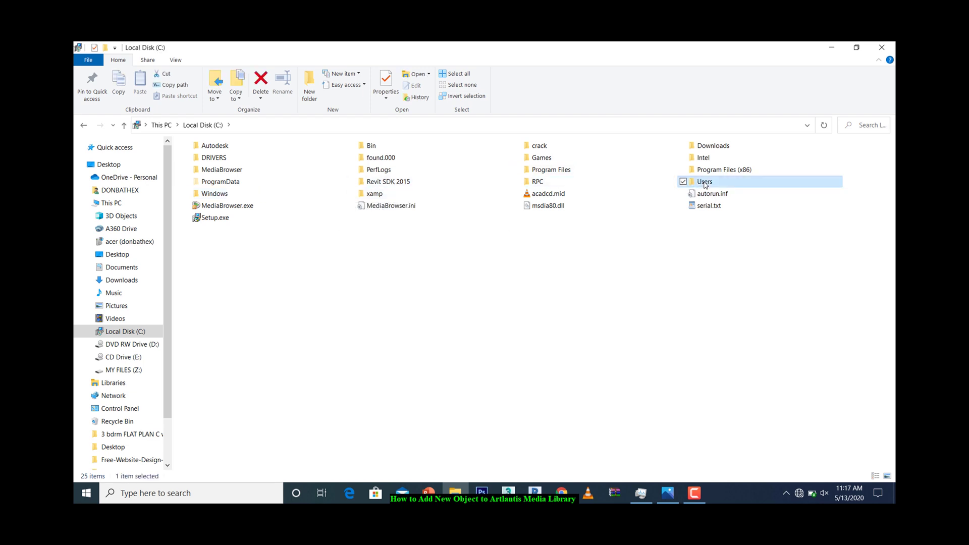
{"action": "double_click", "coordinate": [706, 185]}
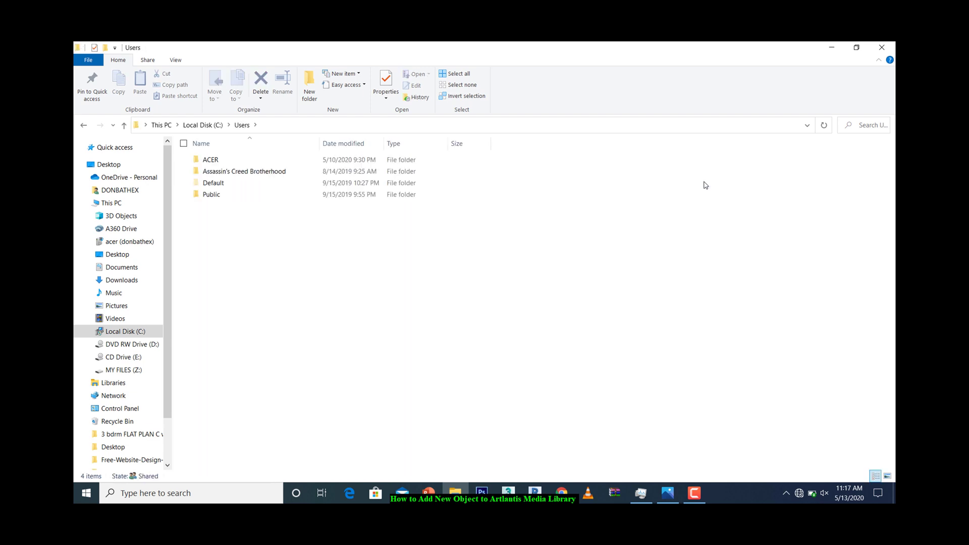
{"action": "double_click", "coordinate": [228, 196]}
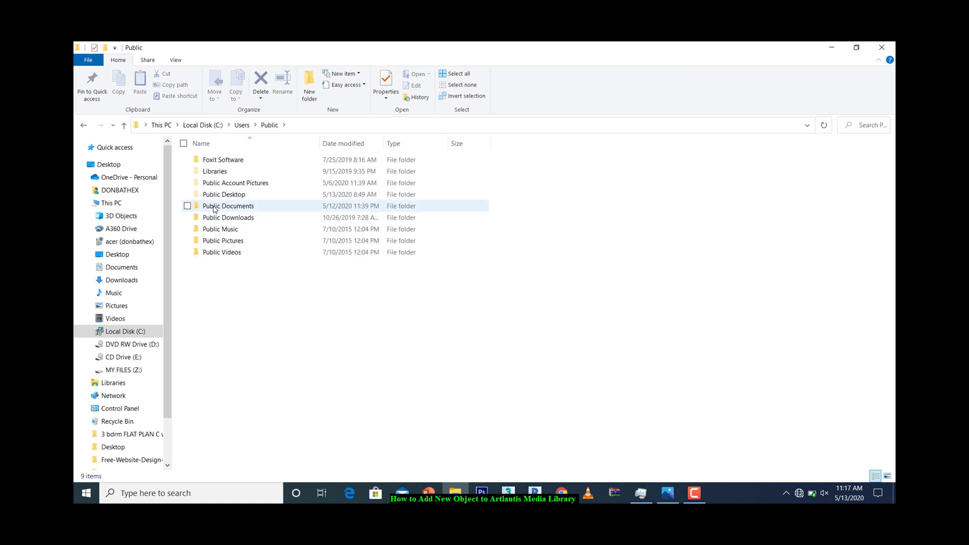
{"action": "double_click", "coordinate": [227, 206]}
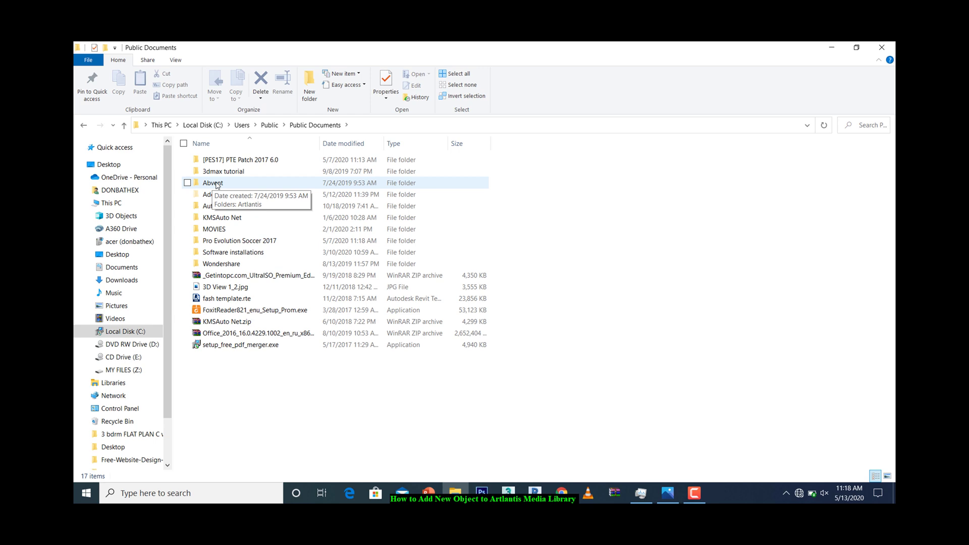
- Open Abvent > Artlantis, look inside Scenes, then open the Postcards folder instead
{"action": "double_click", "coordinate": [217, 184]}
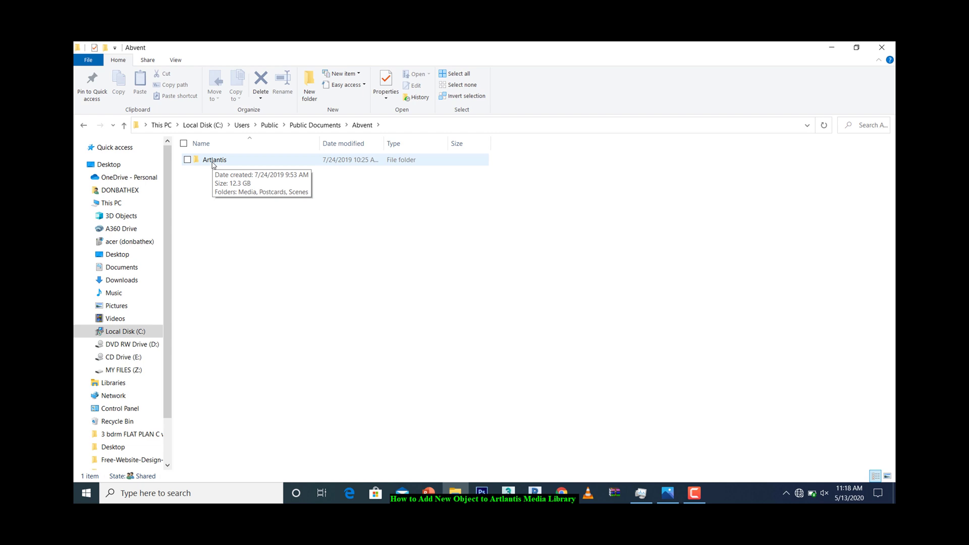
{"action": "double_click", "coordinate": [214, 160]}
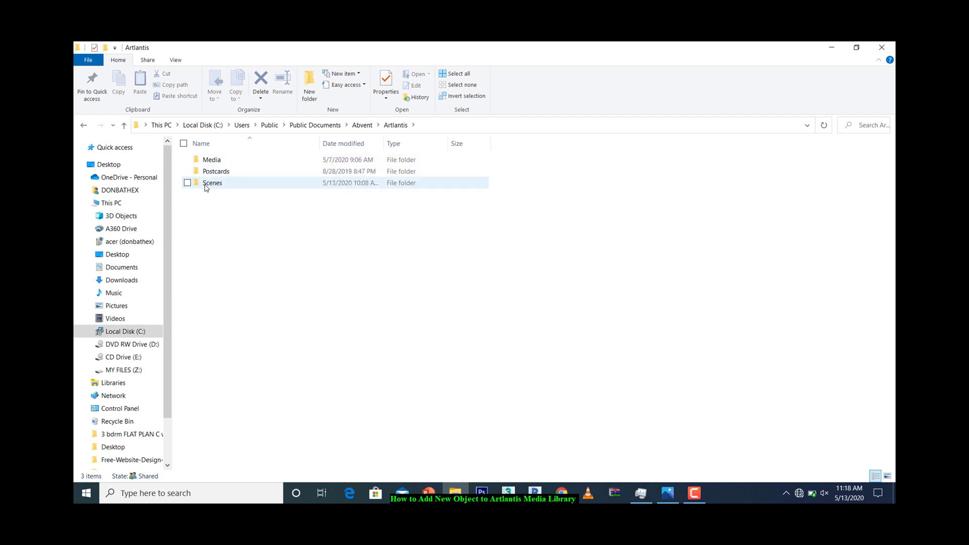
{"action": "left_click", "coordinate": [207, 185]}
{"action": "double_click", "coordinate": [209, 184]}
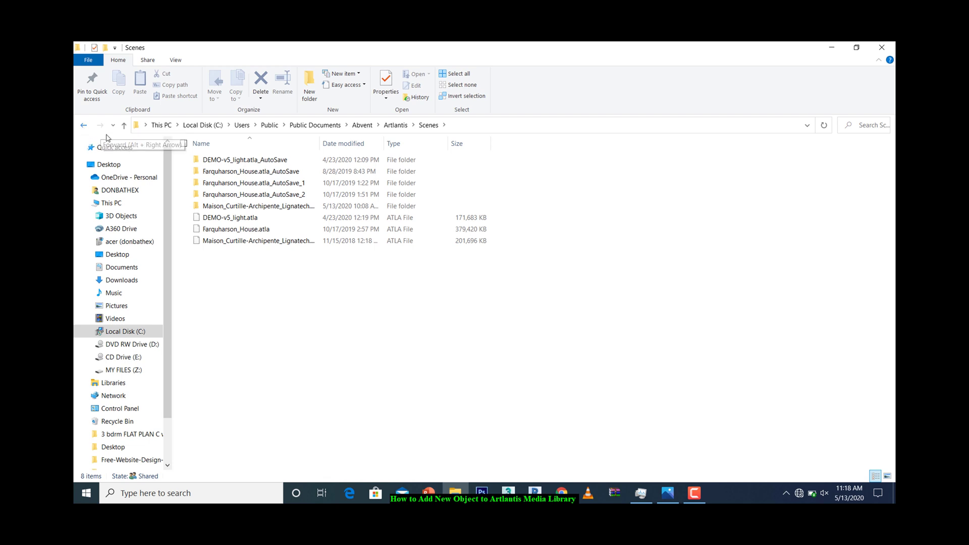
{"action": "left_click", "coordinate": [84, 126]}
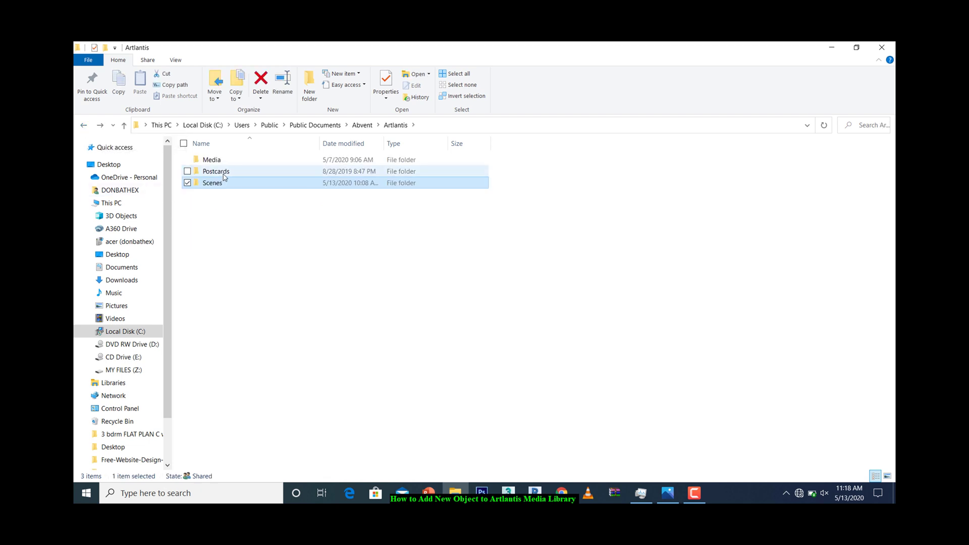
{"action": "double_click", "coordinate": [222, 174]}
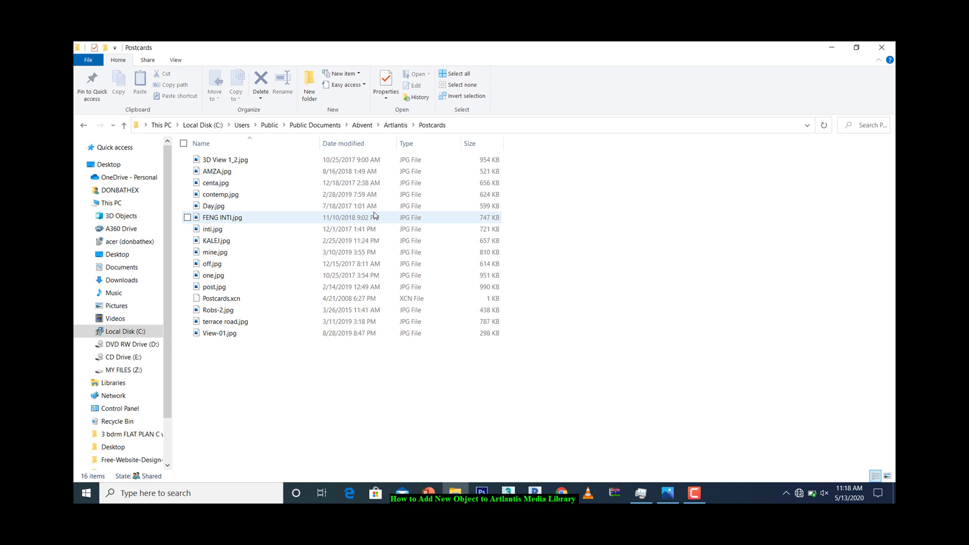
- Switch the Postcards folder to Large icons view, then go back to Artlantis
{"action": "right_click", "coordinate": [559, 200]}
{"action": "mouse_move", "coordinate": [580, 208]}
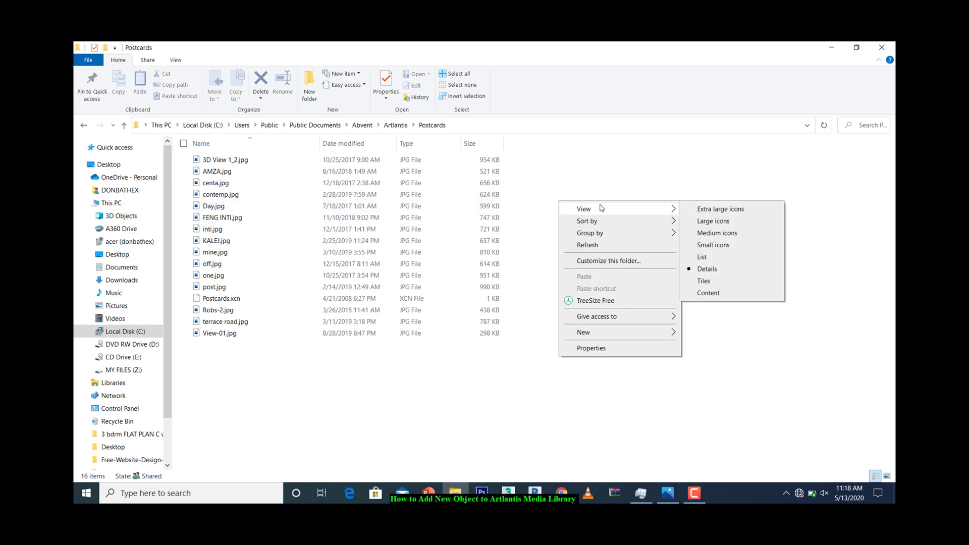
{"action": "left_click", "coordinate": [702, 222]}
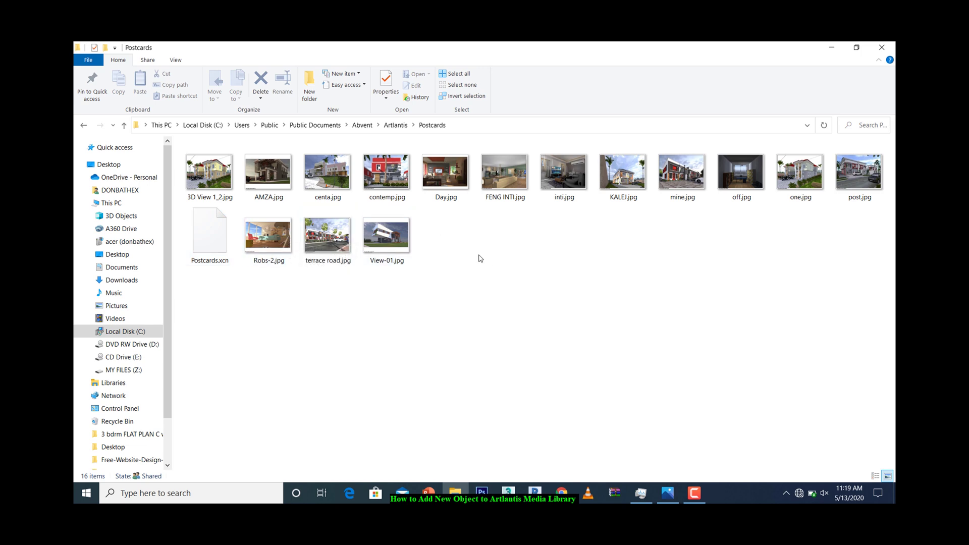
{"action": "key", "text": "alt+Left"}
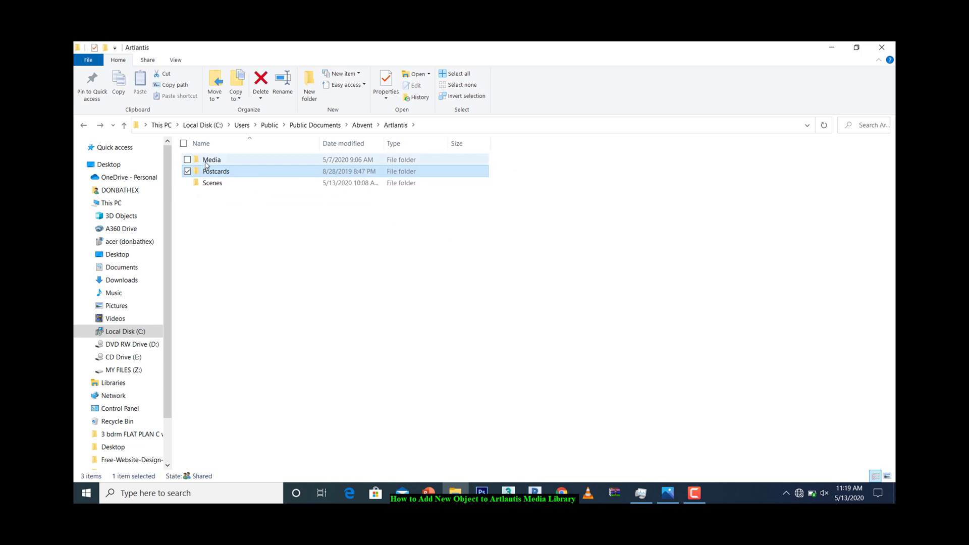
- Open the Media folder, check the car library screenshot in Photos, then minimize Photos
{"action": "double_click", "coordinate": [207, 162]}
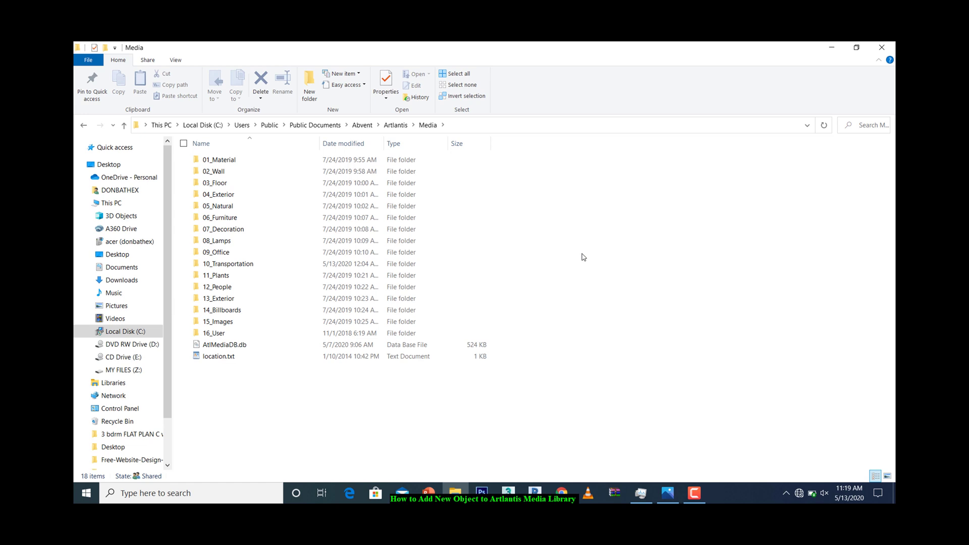
{"action": "left_click", "coordinate": [668, 492]}
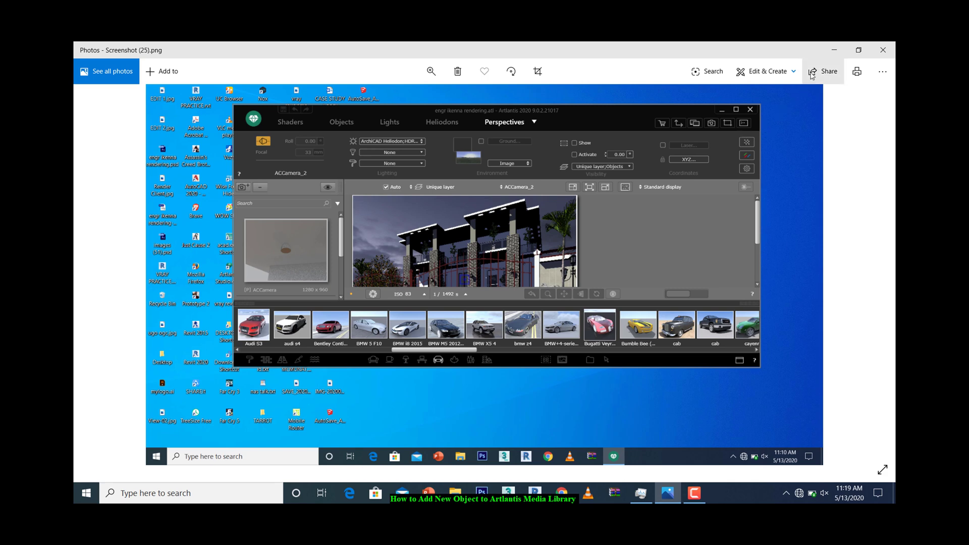
{"action": "left_click", "coordinate": [834, 49]}
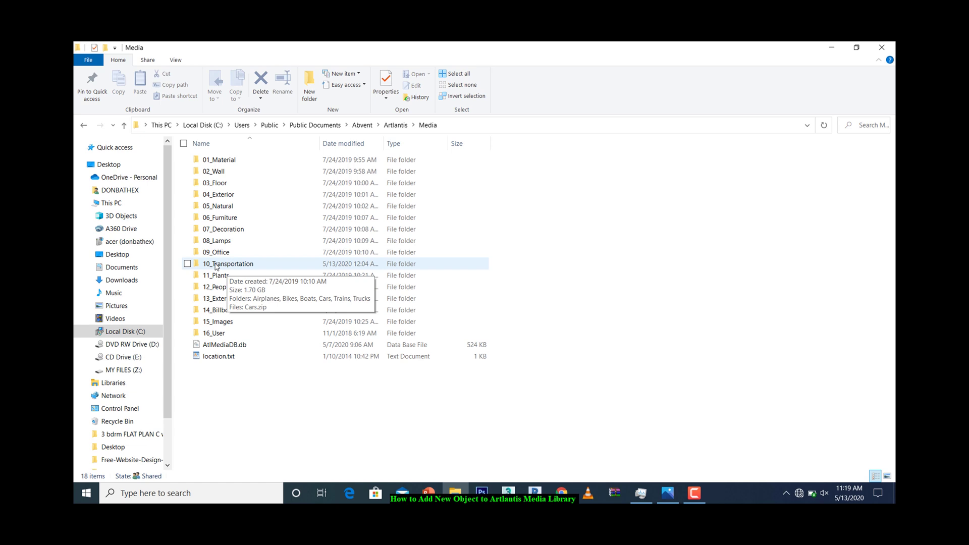
- Open 10_Transportation > Cars > Abvent_Std_Transportation_Cars
{"action": "double_click", "coordinate": [215, 265]}
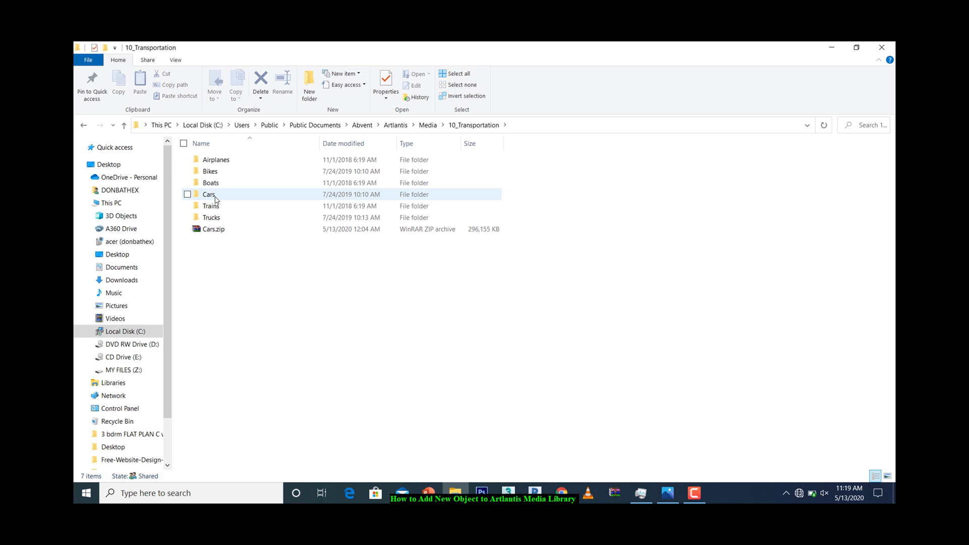
{"action": "double_click", "coordinate": [209, 194]}
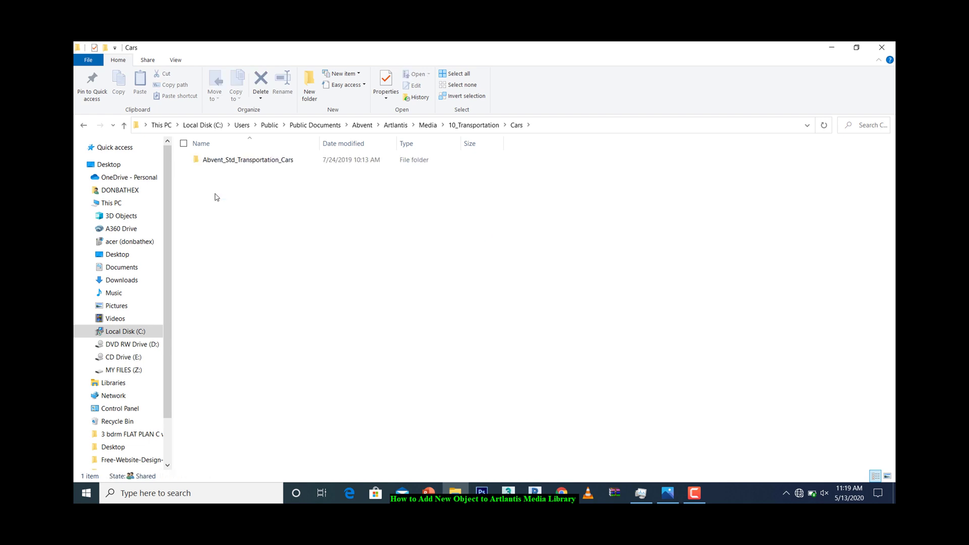
{"action": "left_click", "coordinate": [223, 162]}
{"action": "double_click", "coordinate": [223, 162]}
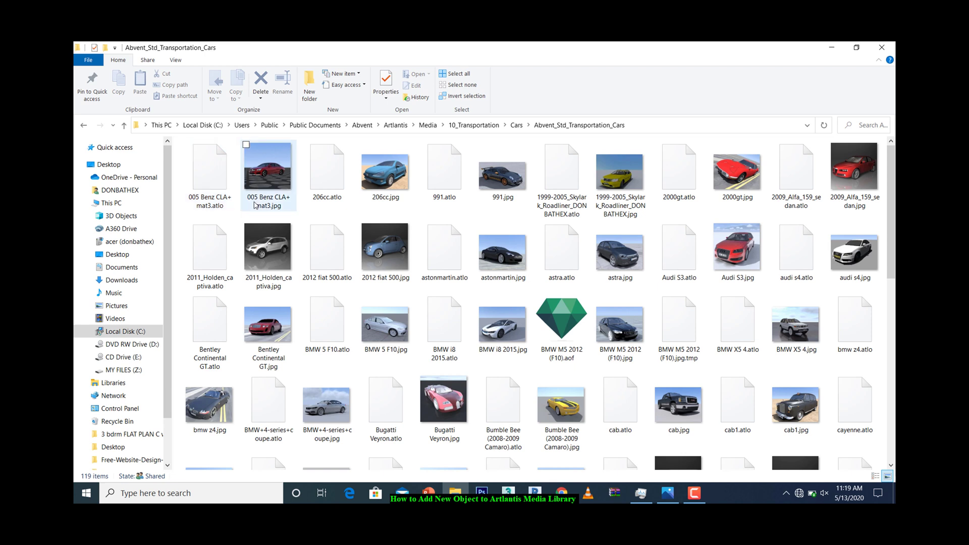
- Compare with the Photos screenshot and select the 005 Benz CLA+ mat3 .jpg and .atlo files
{"action": "right_click", "coordinate": [185, 221]}
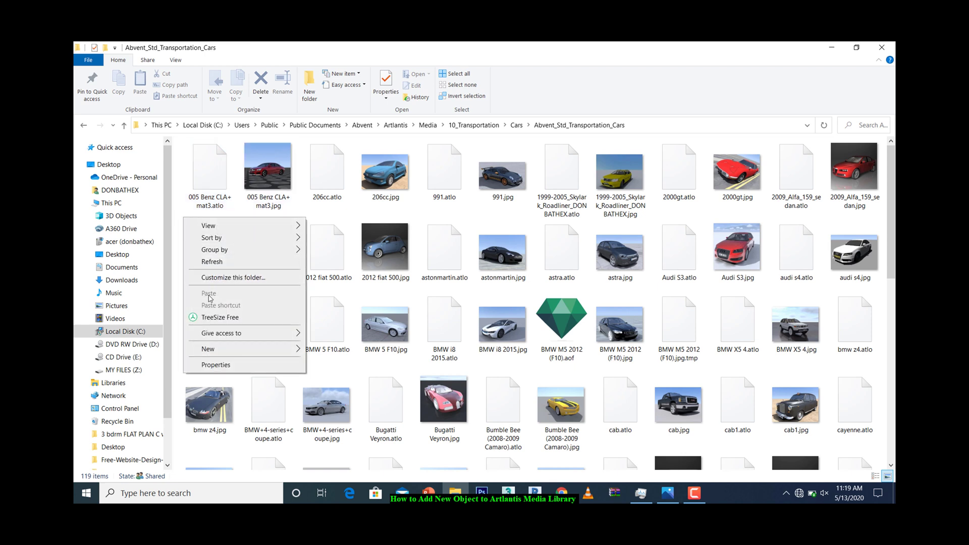
{"action": "left_click", "coordinate": [184, 207]}
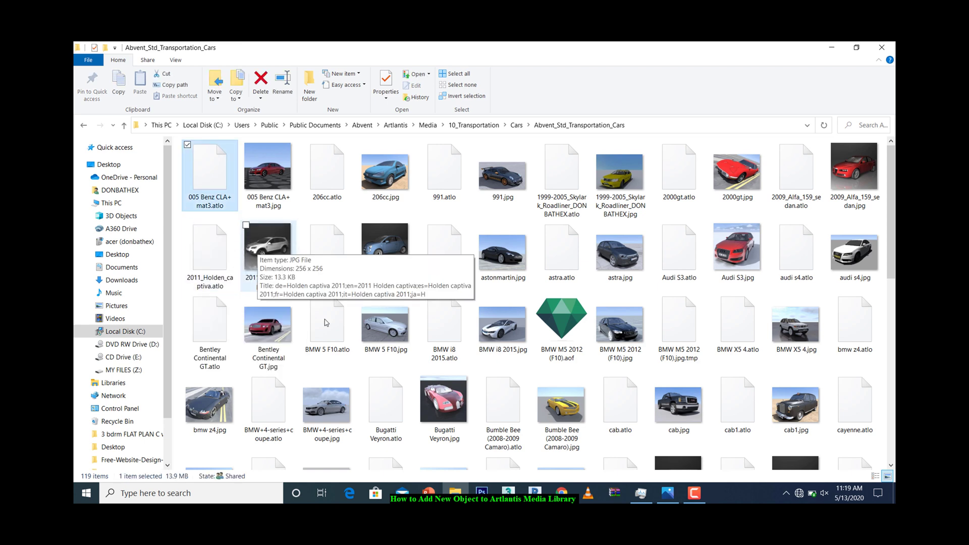
{"action": "left_click", "coordinate": [668, 493]}
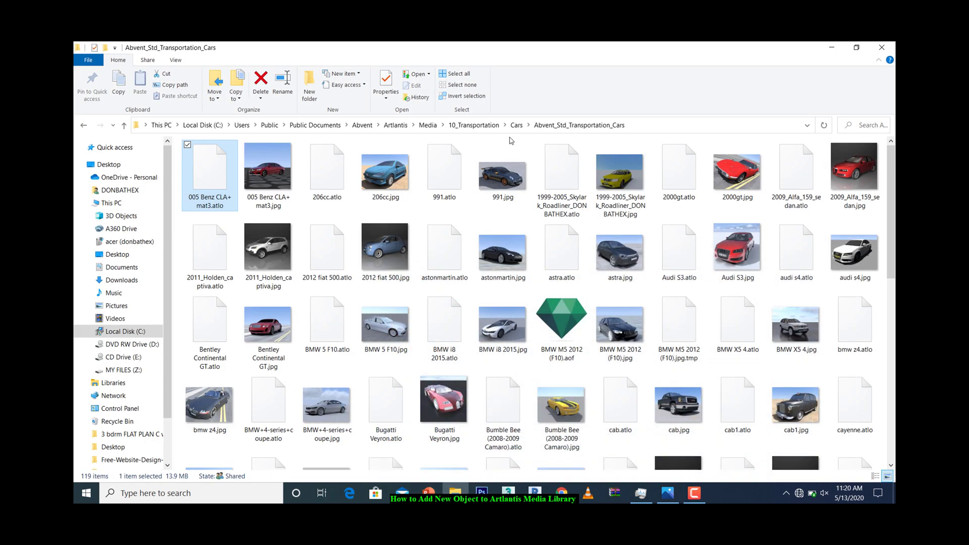
{"action": "left_click", "coordinate": [834, 50]}
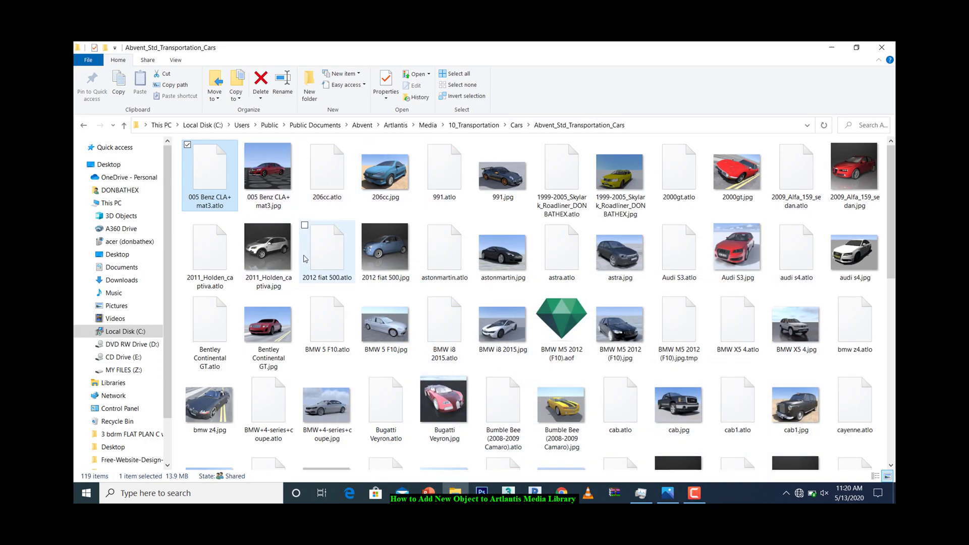
{"action": "left_click", "coordinate": [262, 166]}
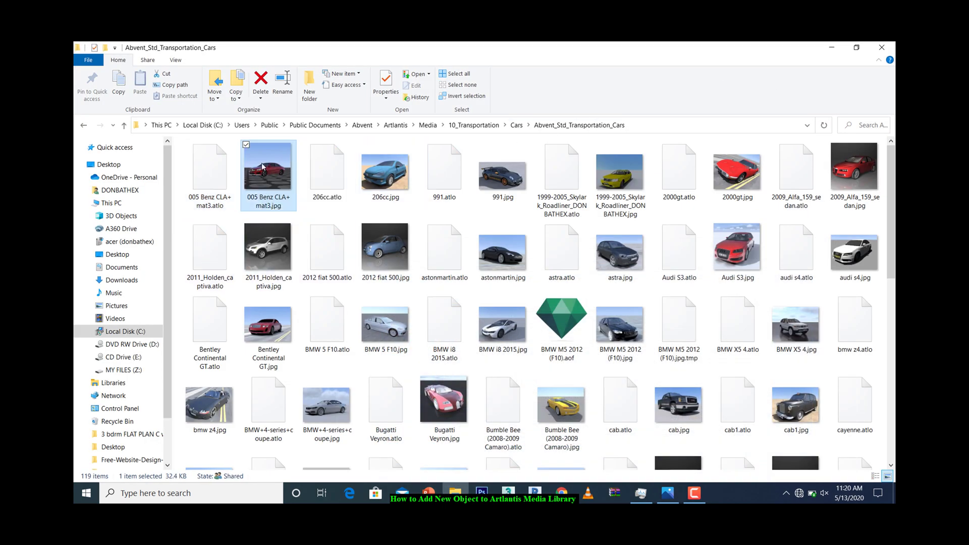
{"action": "left_click", "coordinate": [225, 164]}
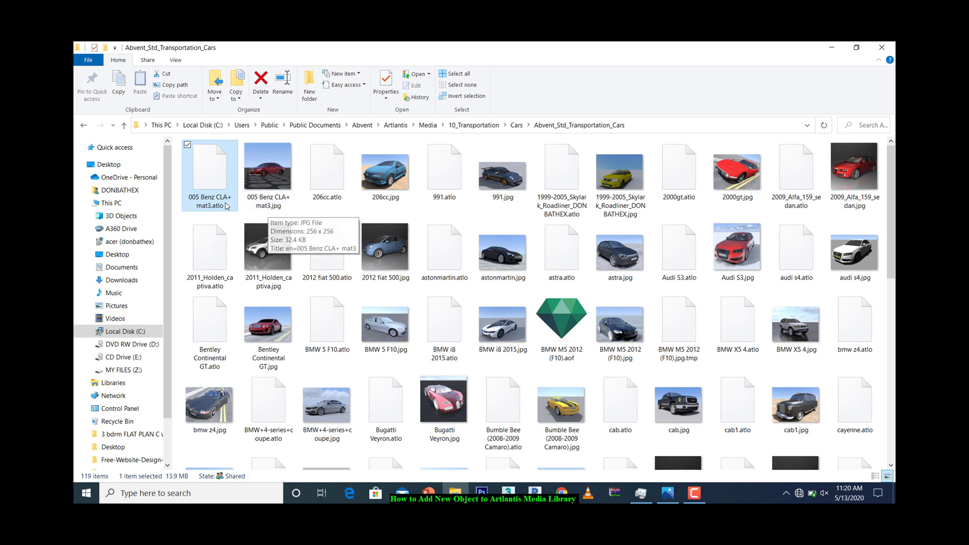
{"action": "left_click", "coordinate": [261, 178]}
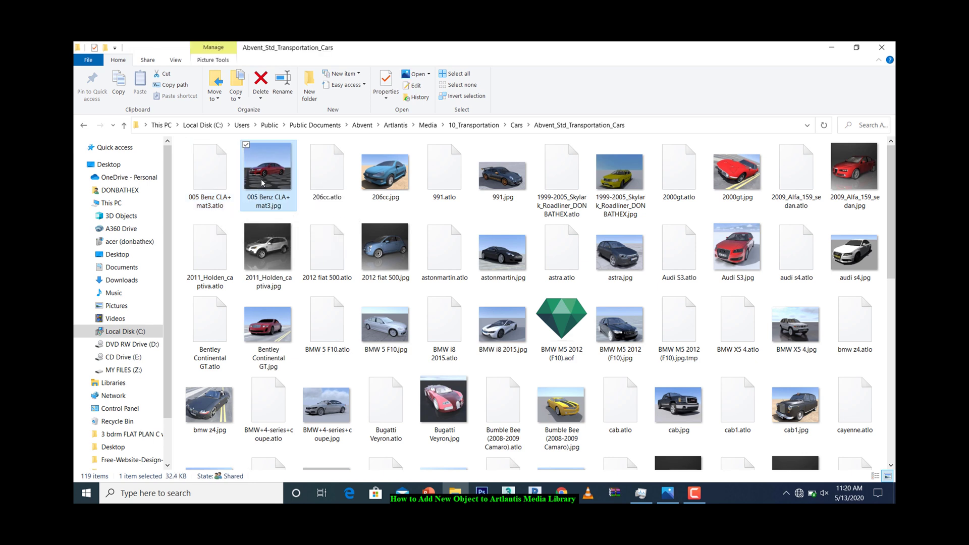
{"action": "left_click", "coordinate": [216, 180]}
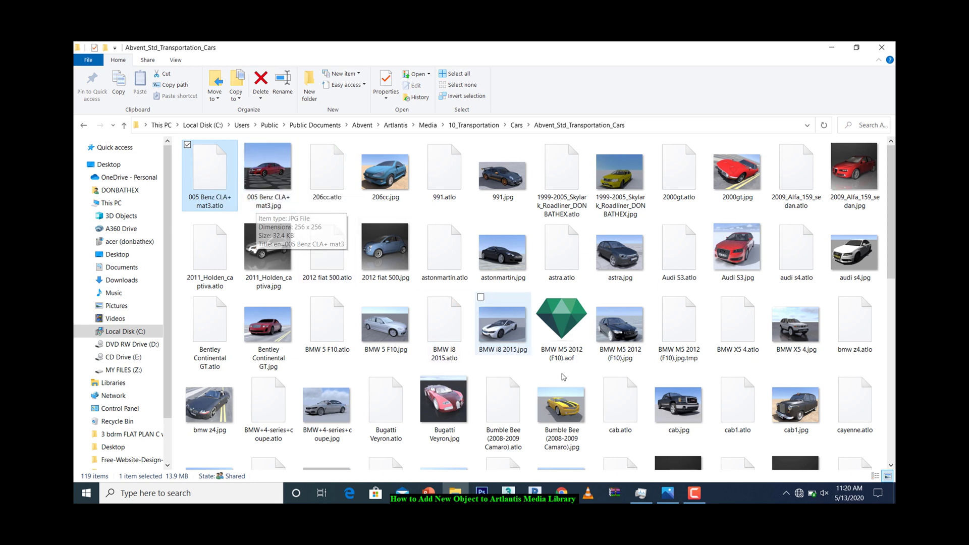
{"action": "left_click", "coordinate": [660, 500]}
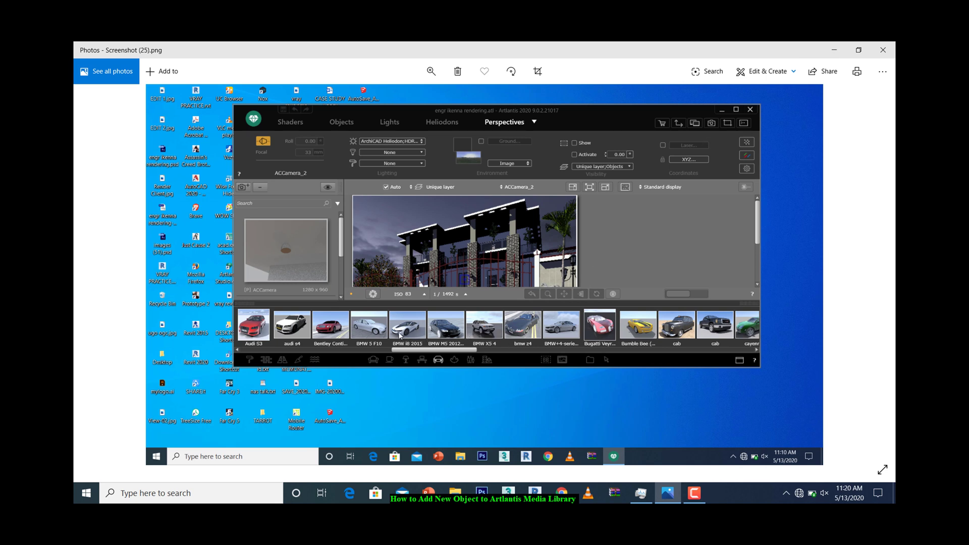
{"action": "left_click", "coordinate": [835, 50]}
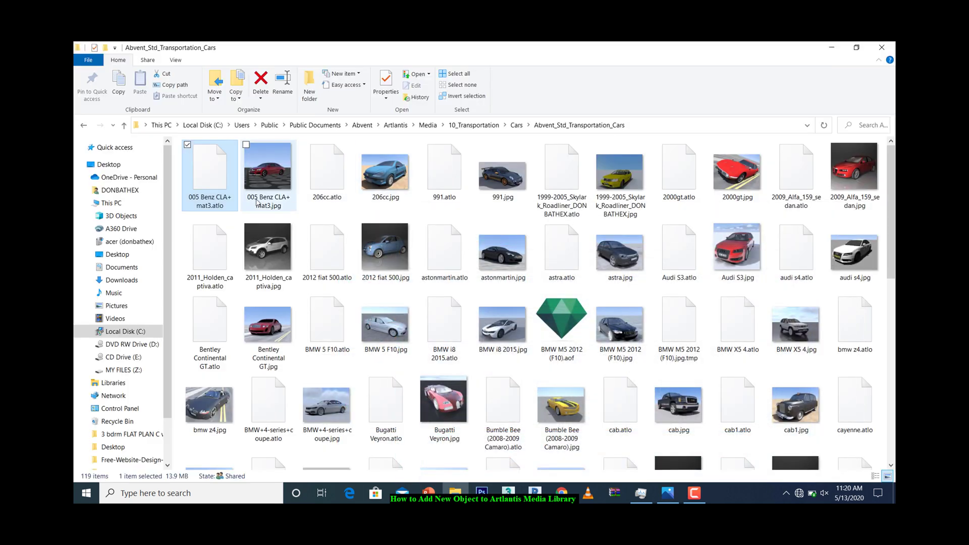
{"action": "left_click", "coordinate": [259, 175]}
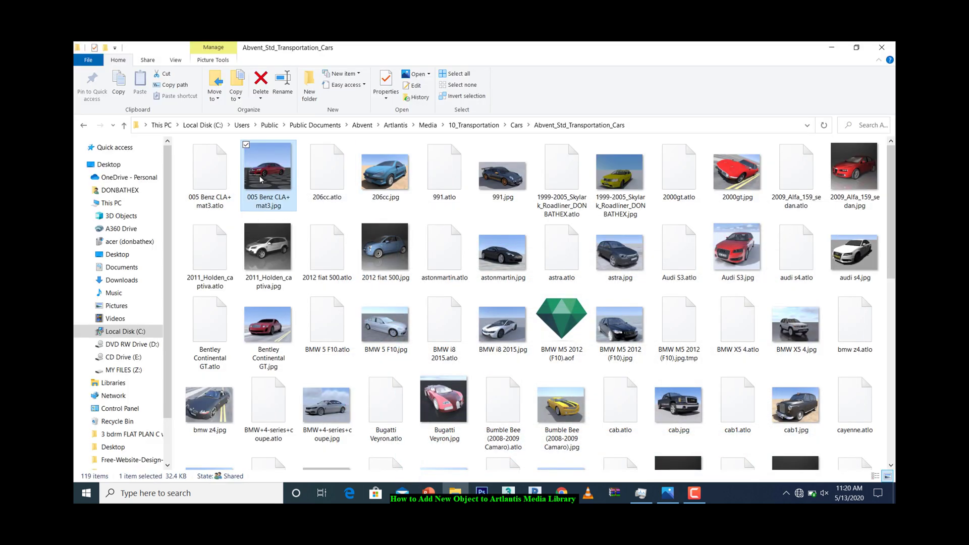
{"action": "left_click", "coordinate": [223, 194]}
{"action": "left_click", "coordinate": [284, 187]}
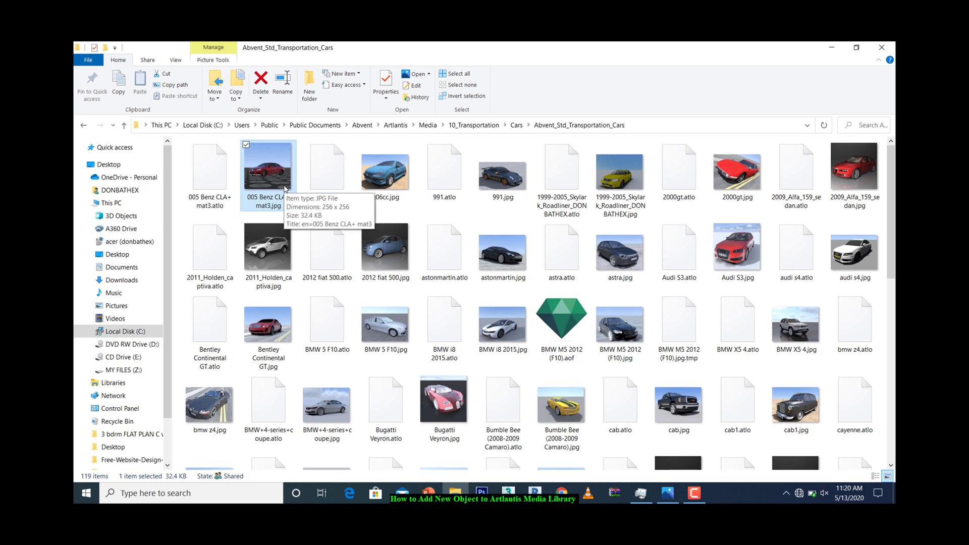
{"action": "left_click", "coordinate": [216, 189]}
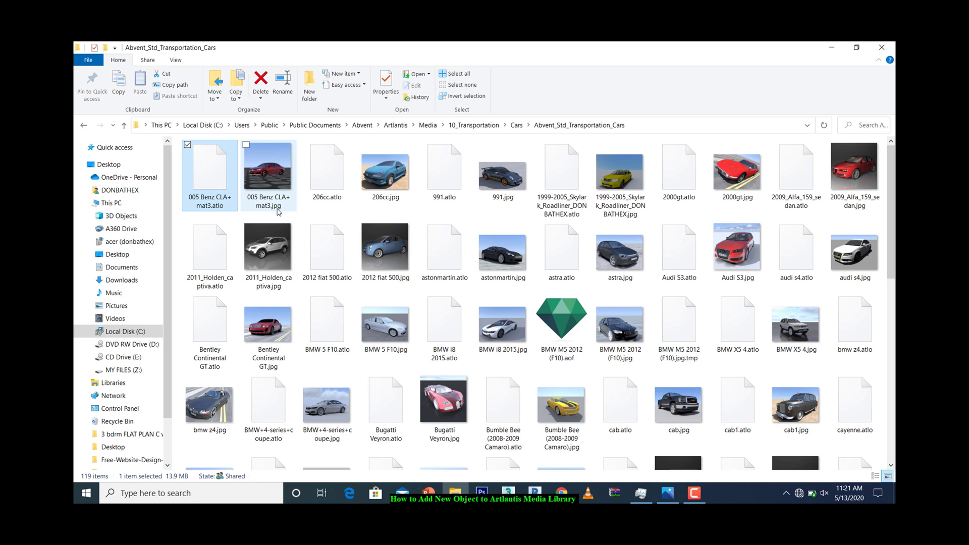
{"action": "double_click", "coordinate": [214, 208]}
{"action": "left_click", "coordinate": [214, 207]}
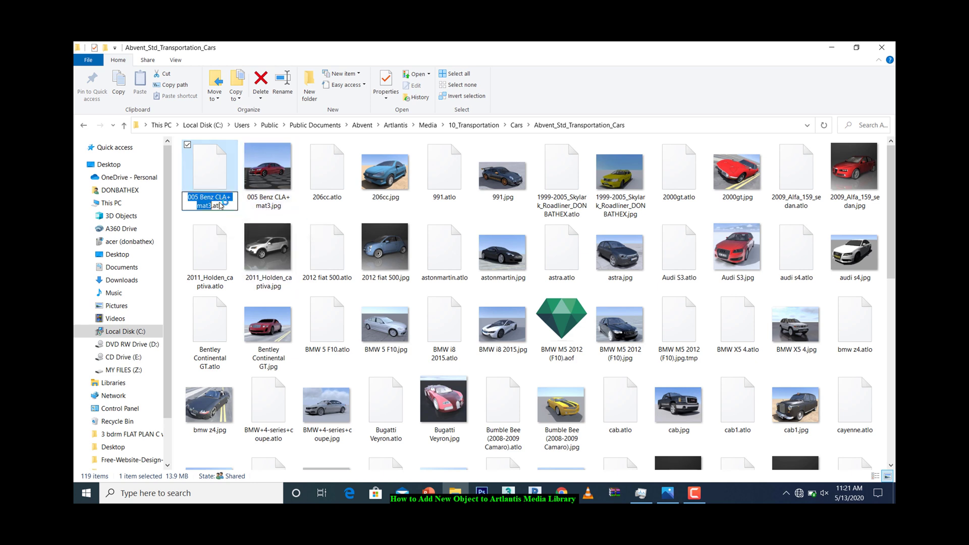
{"action": "left_click", "coordinate": [262, 198]}
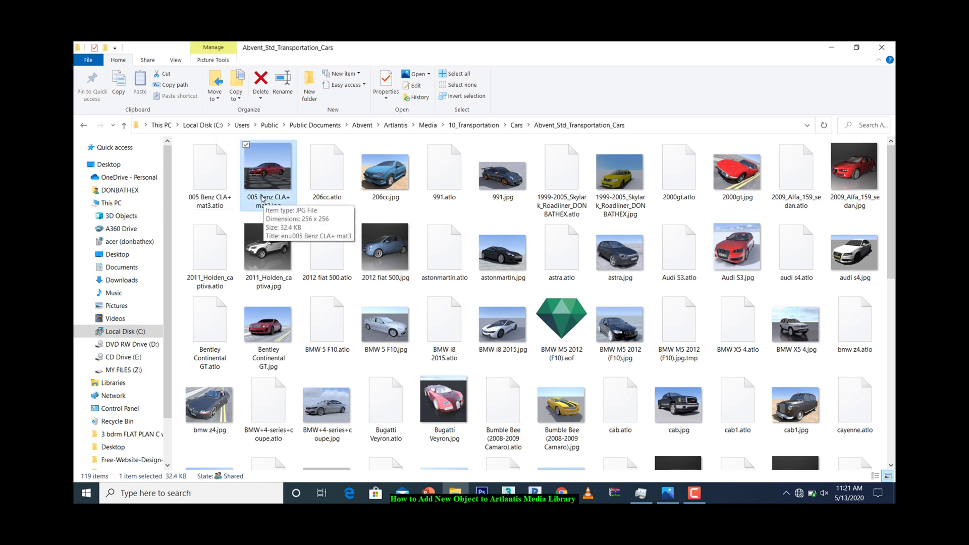
{"action": "left_click", "coordinate": [186, 182]}
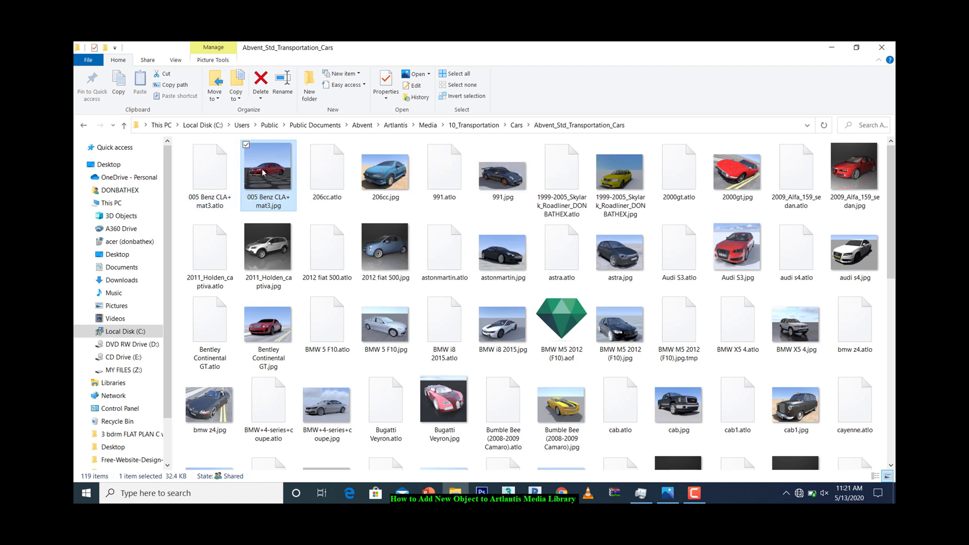
{"action": "left_click", "coordinate": [204, 190]}
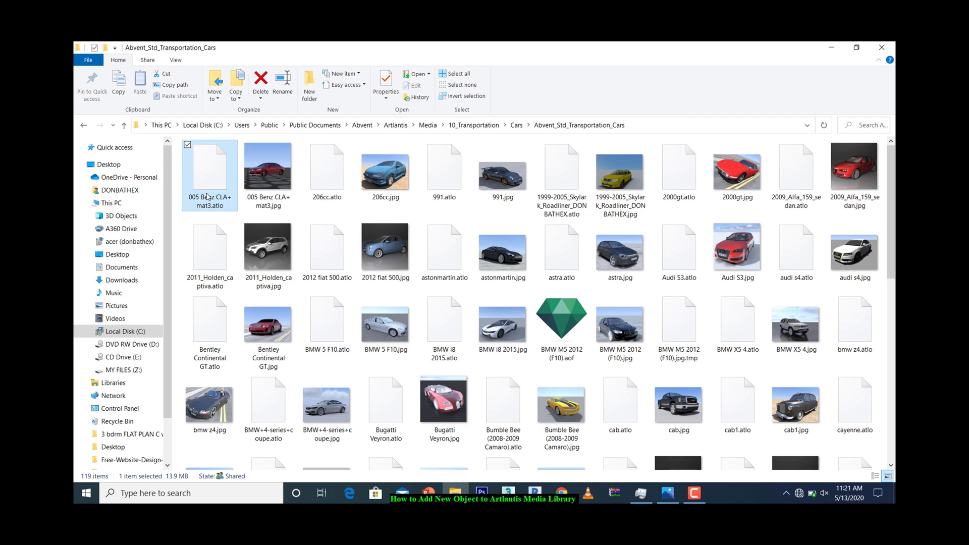
- Dismiss the .atlo file's context menu and bring up the Artlantis screenshot in Photos
{"action": "right_click", "coordinate": [207, 196]}
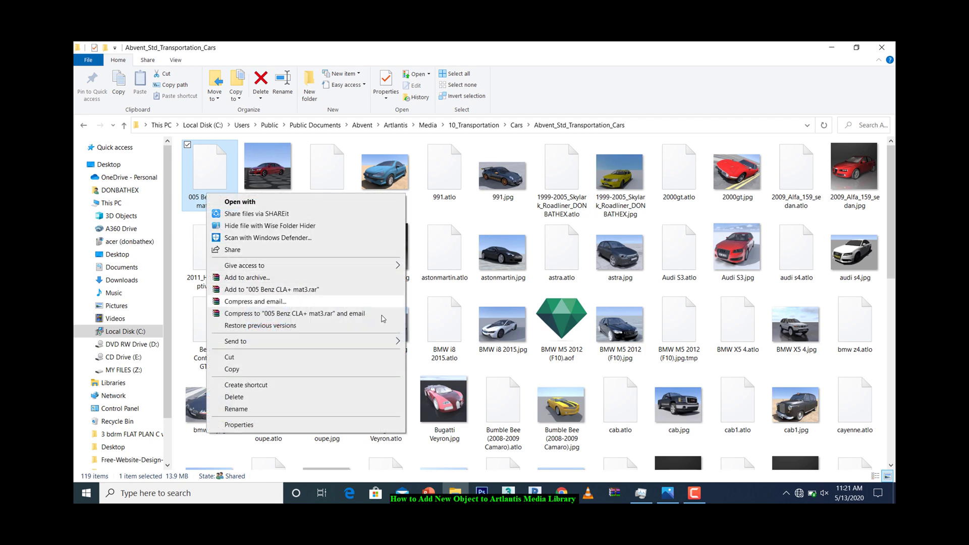
{"action": "left_click", "coordinate": [180, 191]}
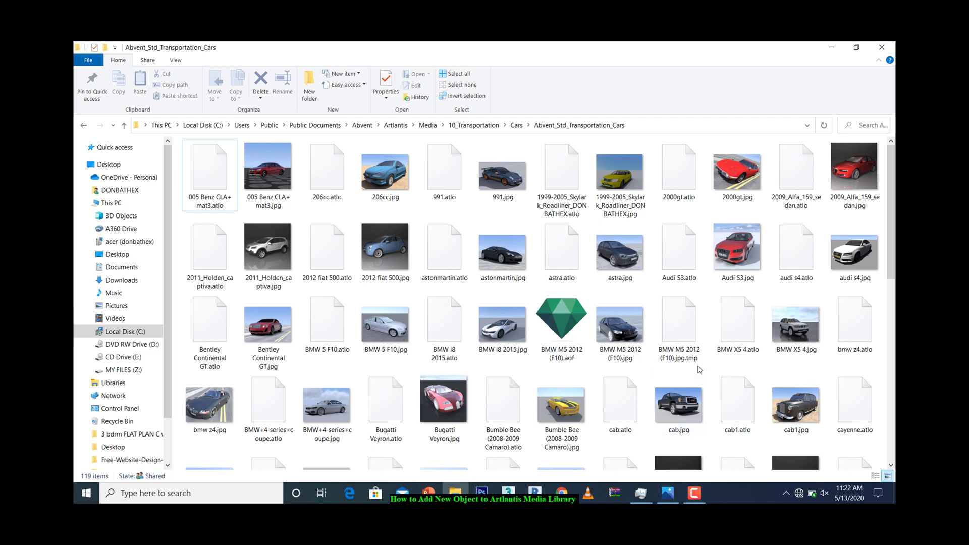
{"action": "left_click", "coordinate": [670, 498]}
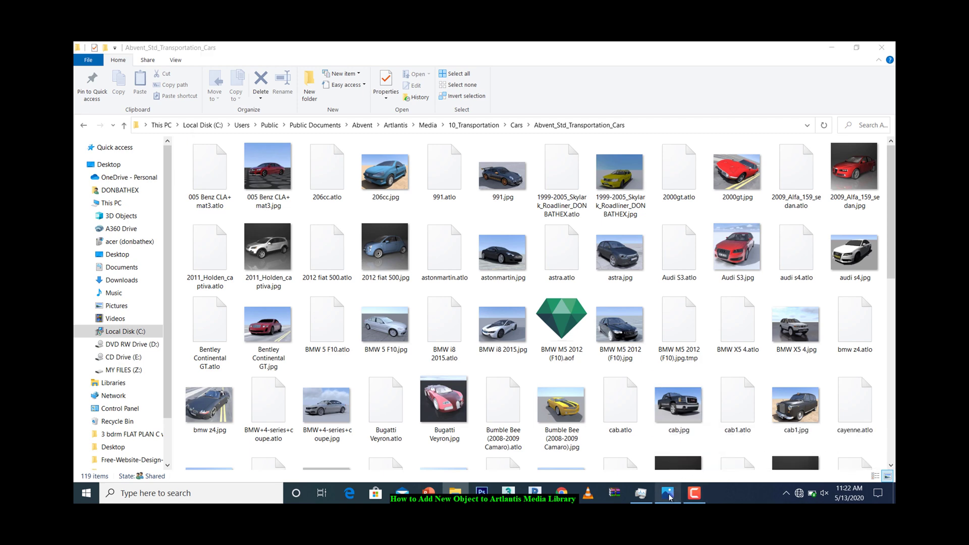